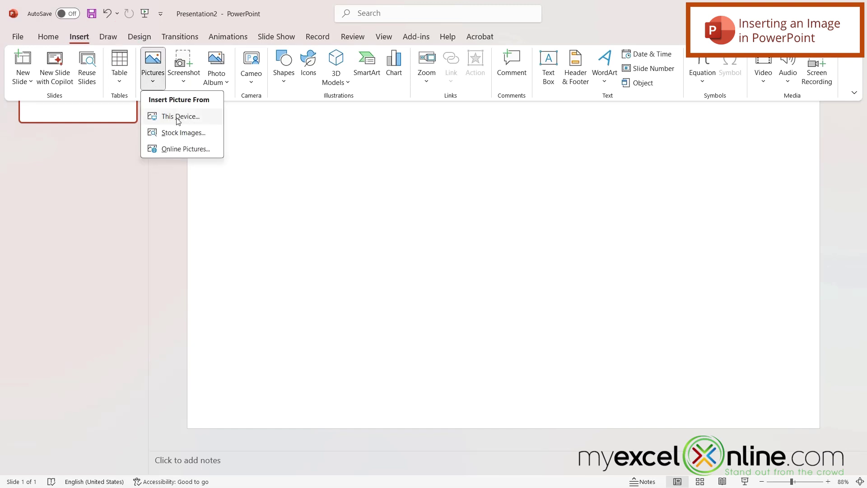
- Insert the portrait photo from this device onto the blank slide
{"action": "left_click", "coordinate": [180, 117]}
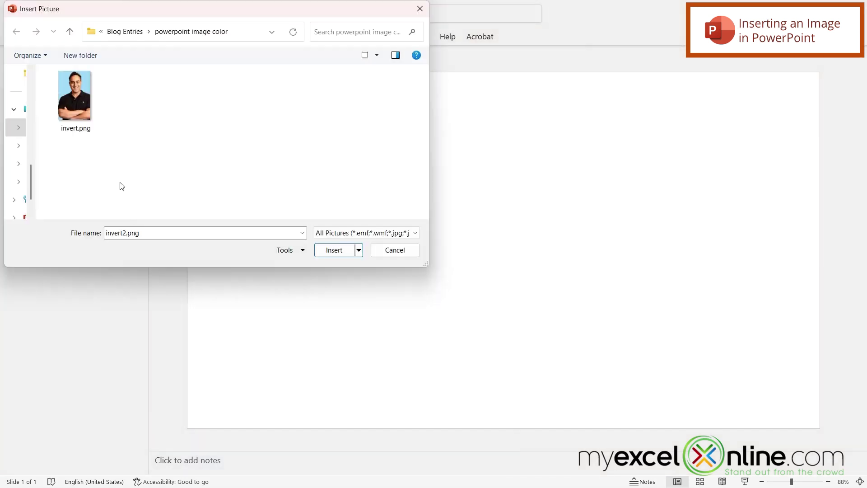
{"action": "double_click", "coordinate": [72, 107]}
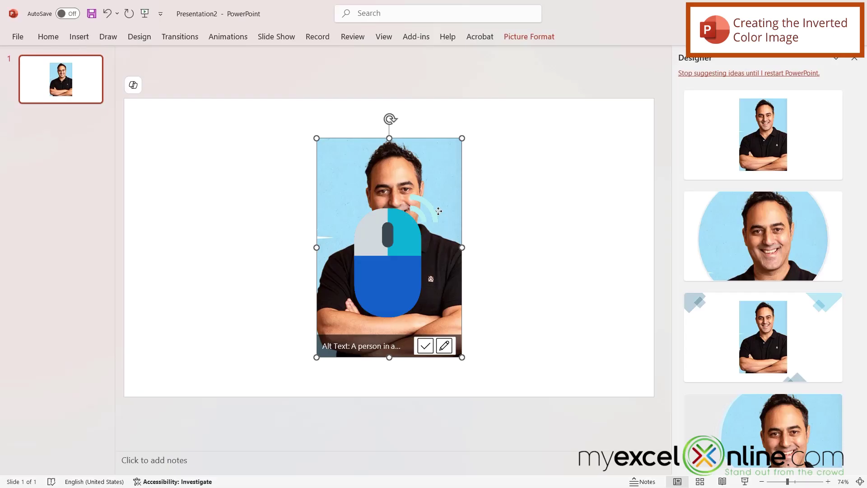
- Export the slide's portrait photo as invert2.png using Save as Picture
{"action": "right_click", "coordinate": [440, 193]}
{"action": "left_click", "coordinate": [483, 392]}
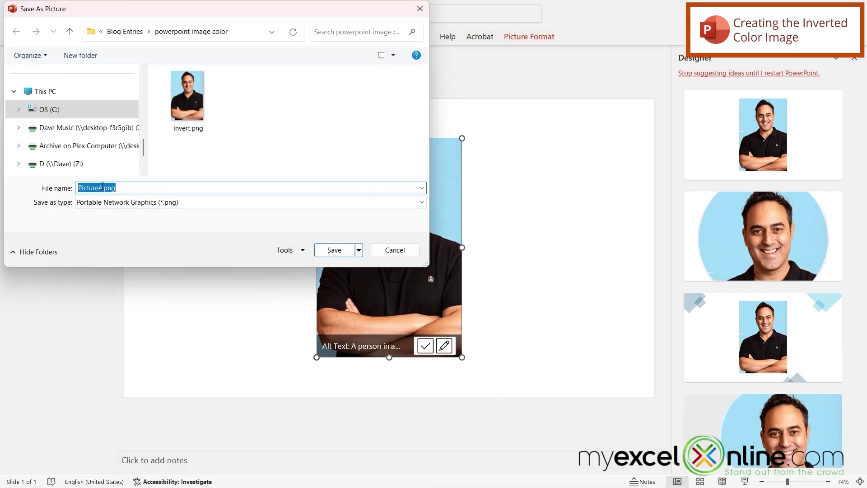
{"action": "type", "text": "in"}
{"action": "type", "text": "vert2"}
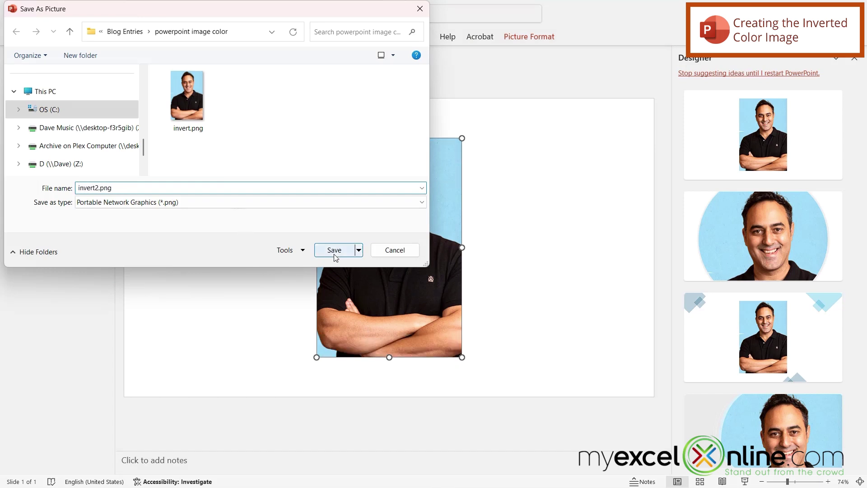
{"action": "left_click", "coordinate": [334, 250]}
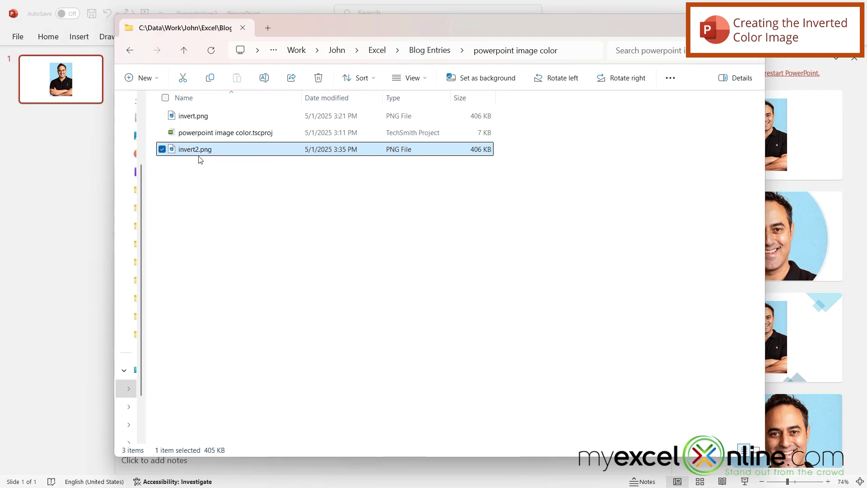
- Open invert2.png from File Explorer in Paint
{"action": "right_click", "coordinate": [199, 154]}
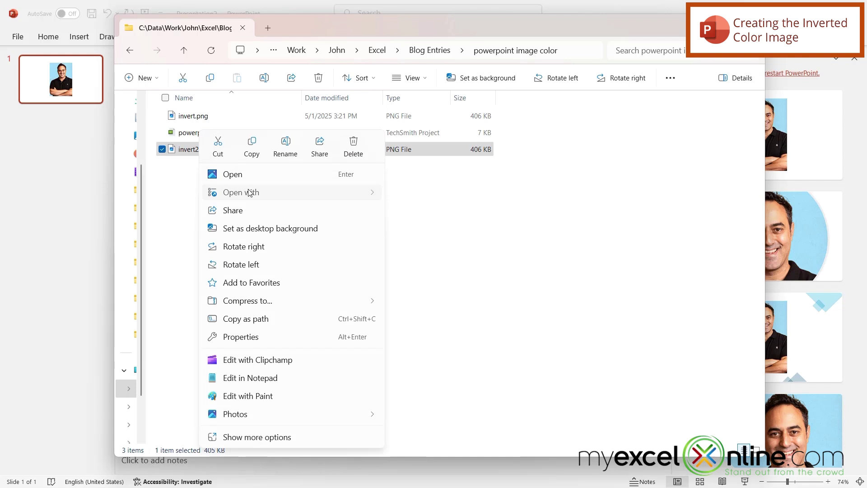
{"action": "mouse_move", "coordinate": [242, 192]}
{"action": "left_click", "coordinate": [413, 214]}
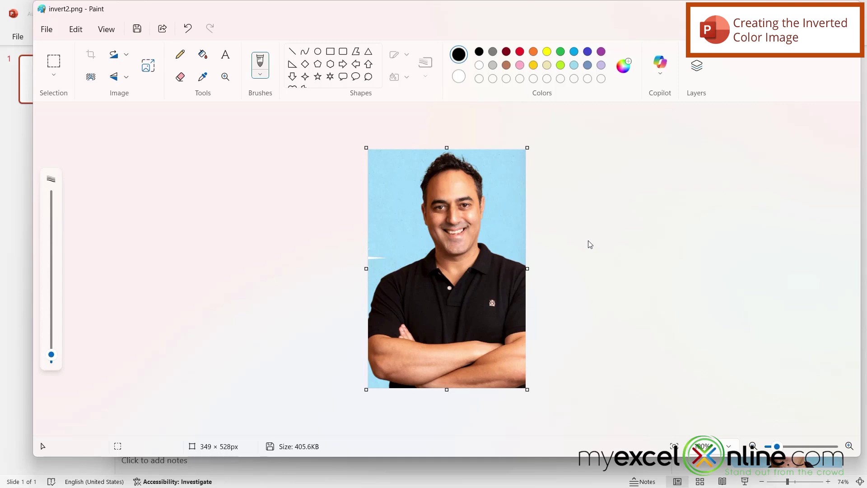
- Select the entire invert2.png image, apply Invert color, and save it
{"action": "key", "text": "ctrl+a"}
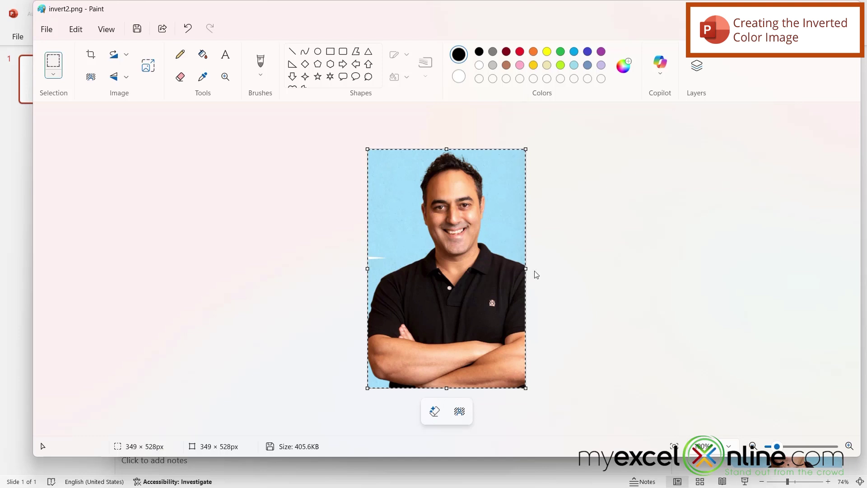
{"action": "right_click", "coordinate": [486, 213]}
{"action": "left_click", "coordinate": [531, 467]}
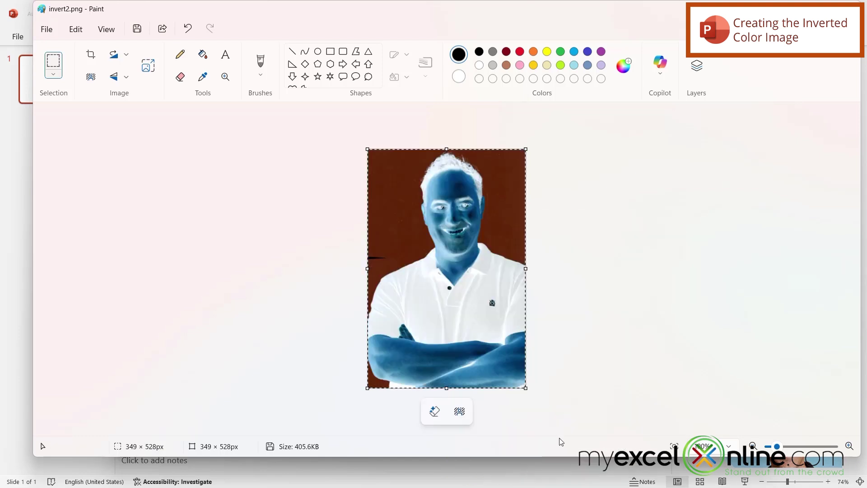
{"action": "left_click", "coordinate": [137, 28]}
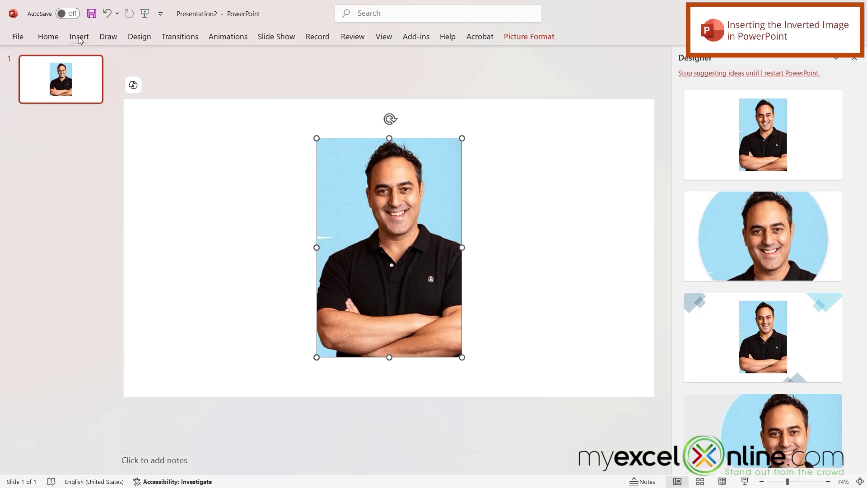
- Insert the inverted invert2.png and move it to the right of the original portrait
{"action": "left_click", "coordinate": [79, 36]}
{"action": "left_click", "coordinate": [152, 81]}
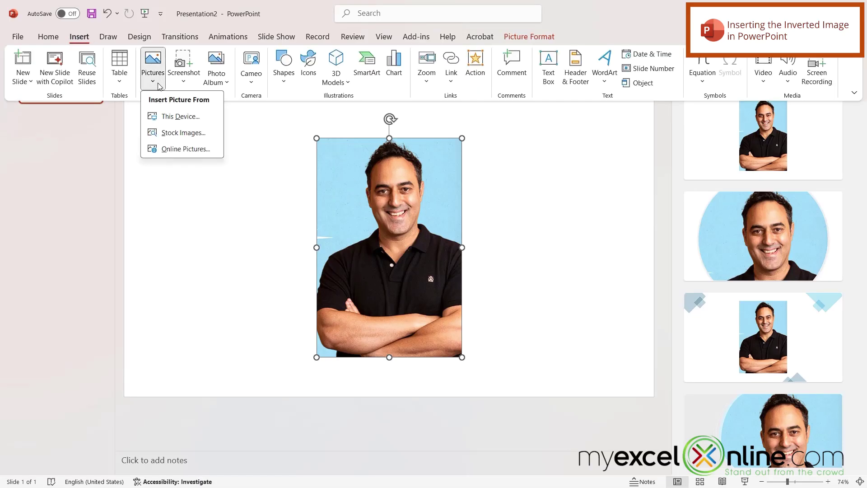
{"action": "left_click", "coordinate": [167, 120]}
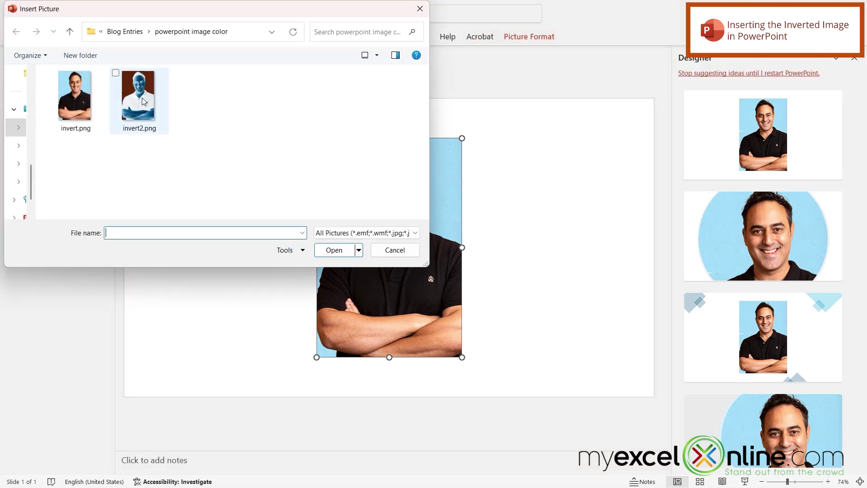
{"action": "double_click", "coordinate": [143, 100]}
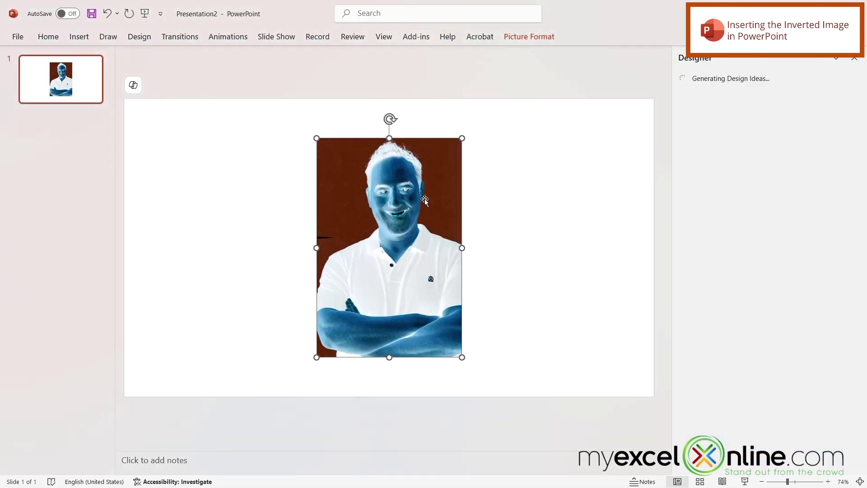
{"action": "left_click_drag", "start_coordinate": [527, 195], "coordinate": [599, 196]}
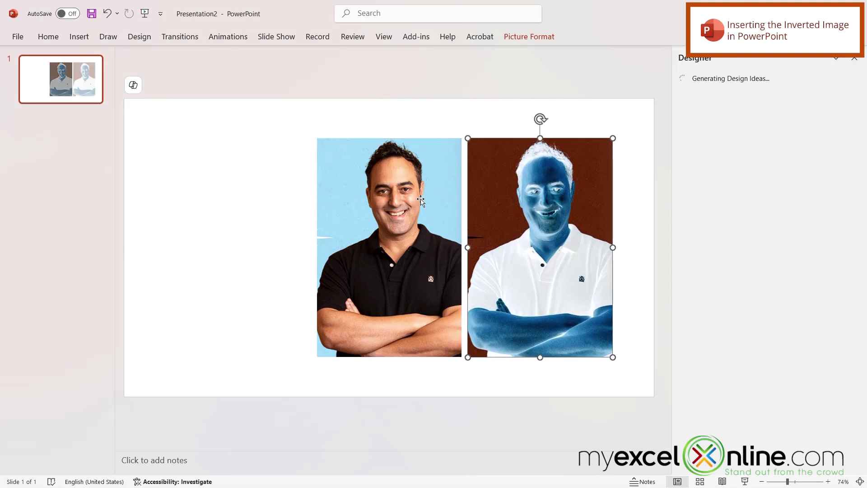